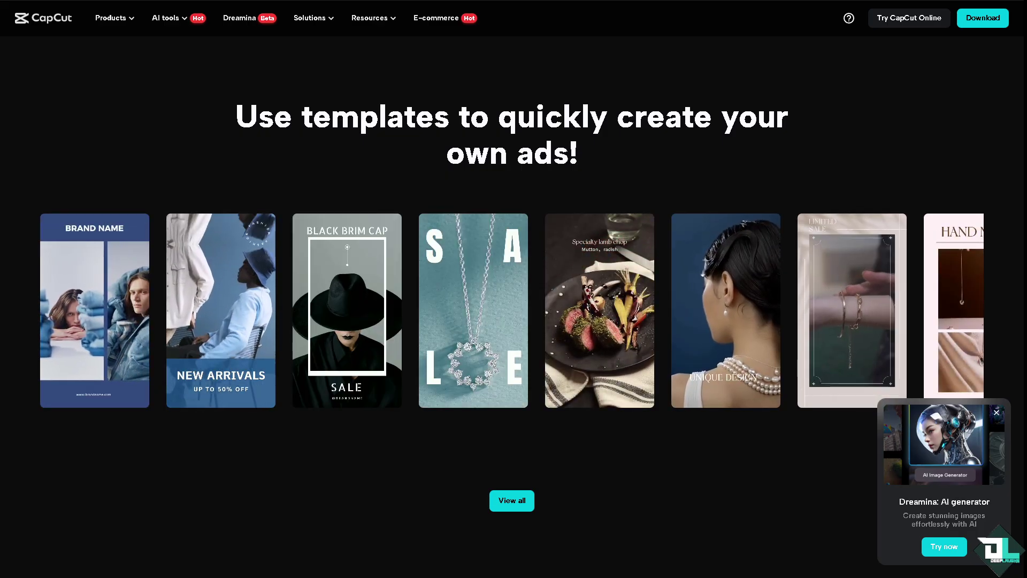
Scroll the CapCut homepage up to the Text to speech section.
scroll(514, 289, up, 5)
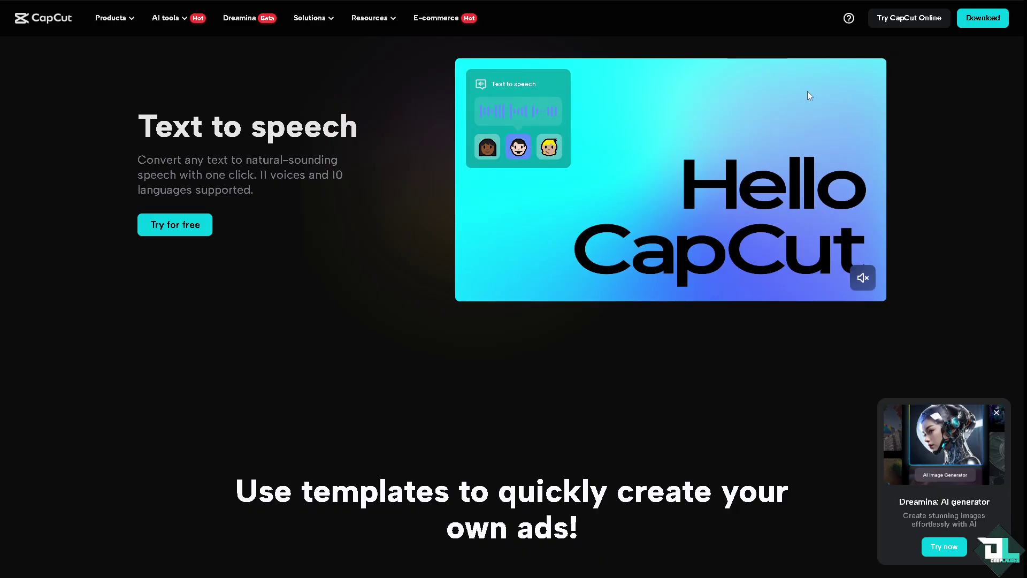
Launch CapCut Online and page through three slides of the Welcome carousel.
click(901, 20)
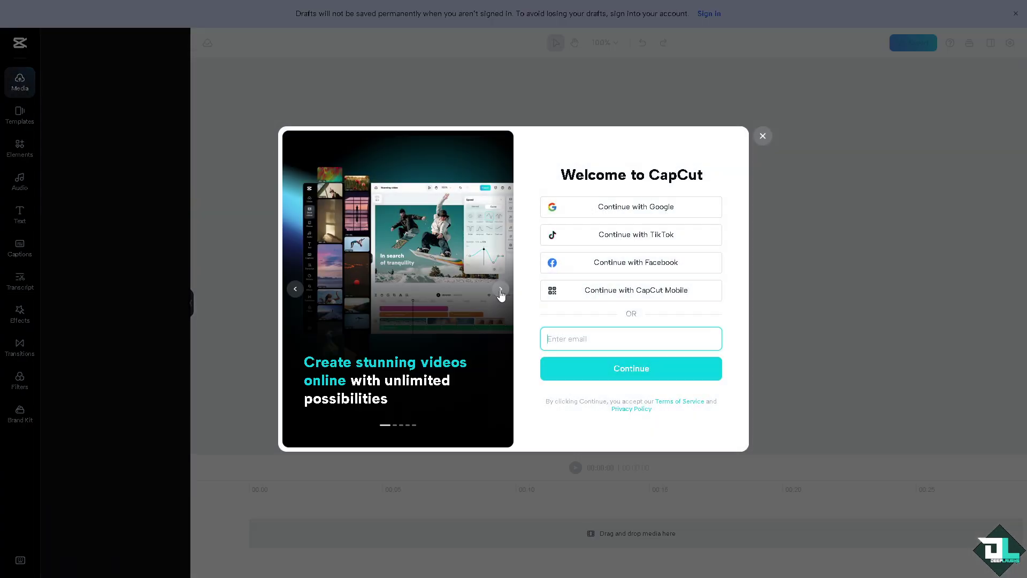
click(502, 292)
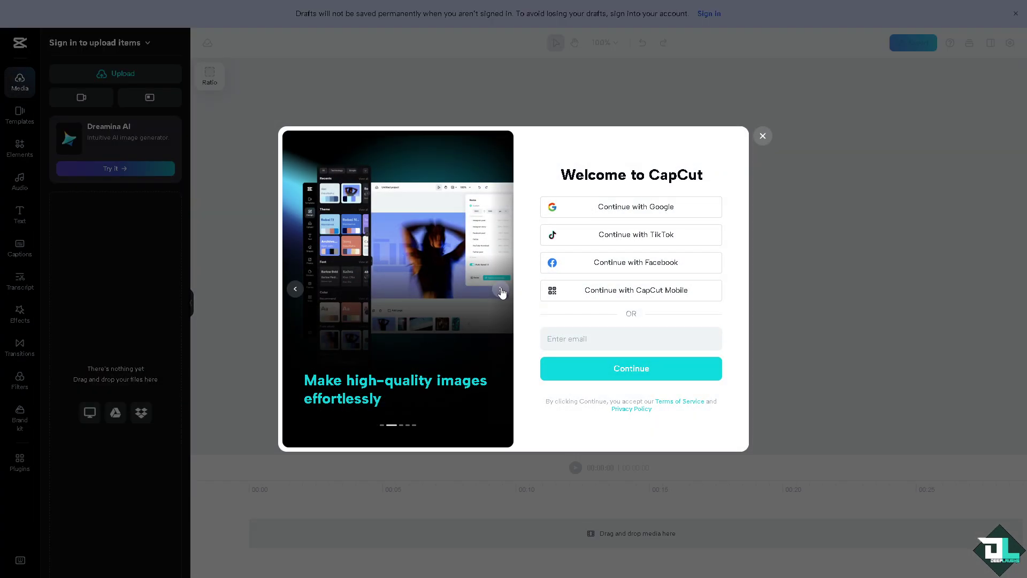
click(502, 293)
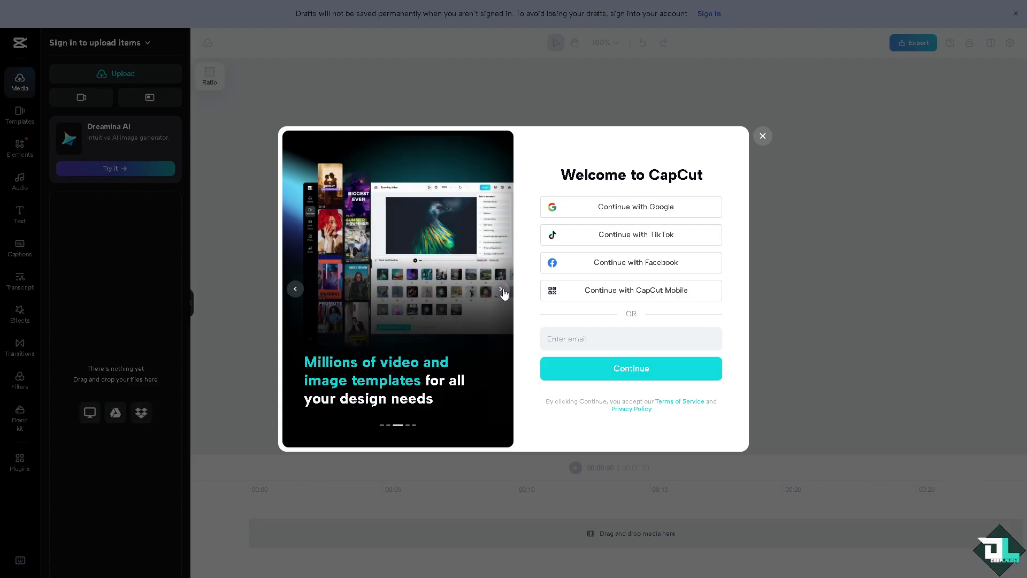
click(502, 292)
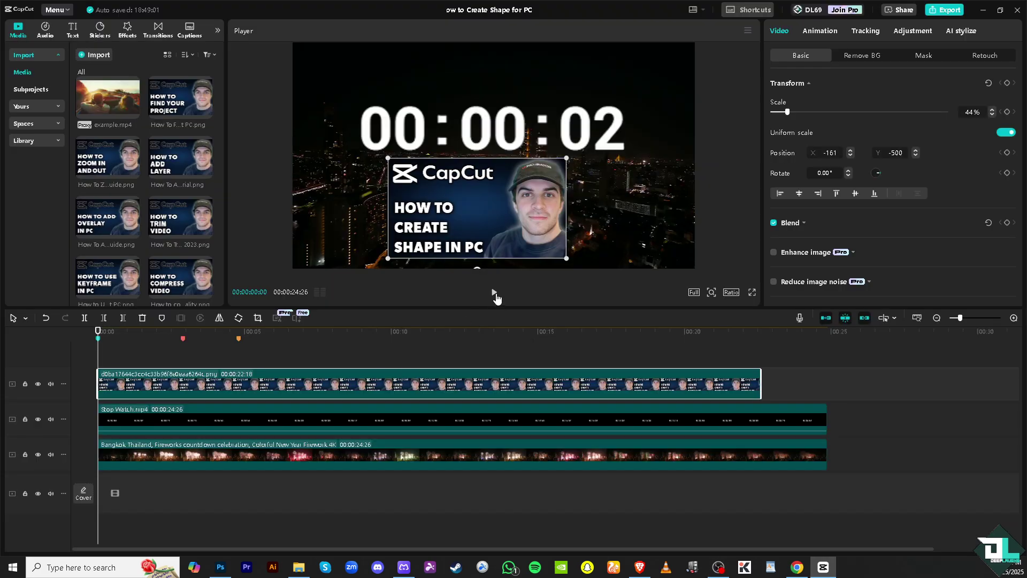
Play the fireworks project preview and pause it around 00:00:03:24.
click(495, 293)
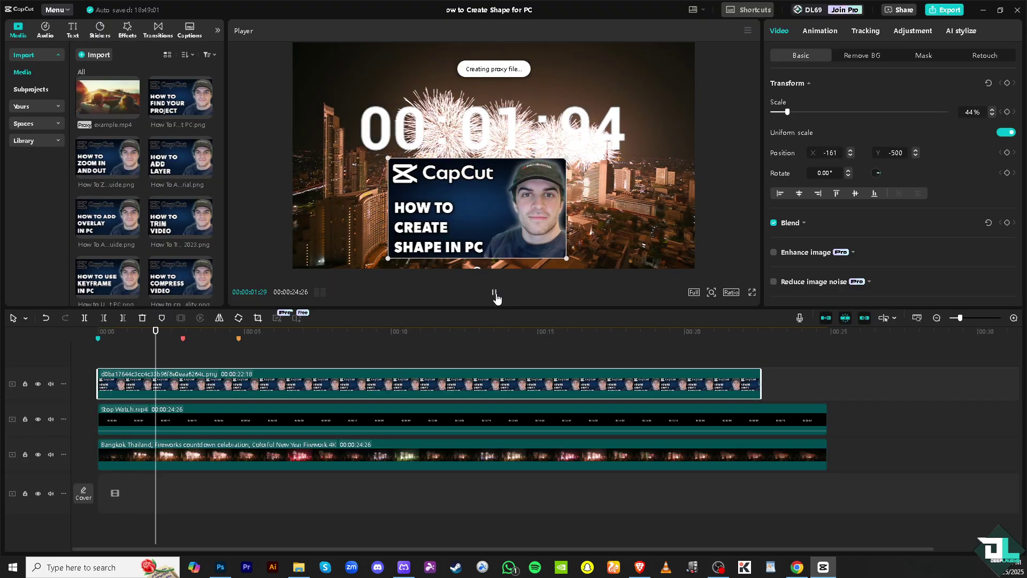
click(494, 294)
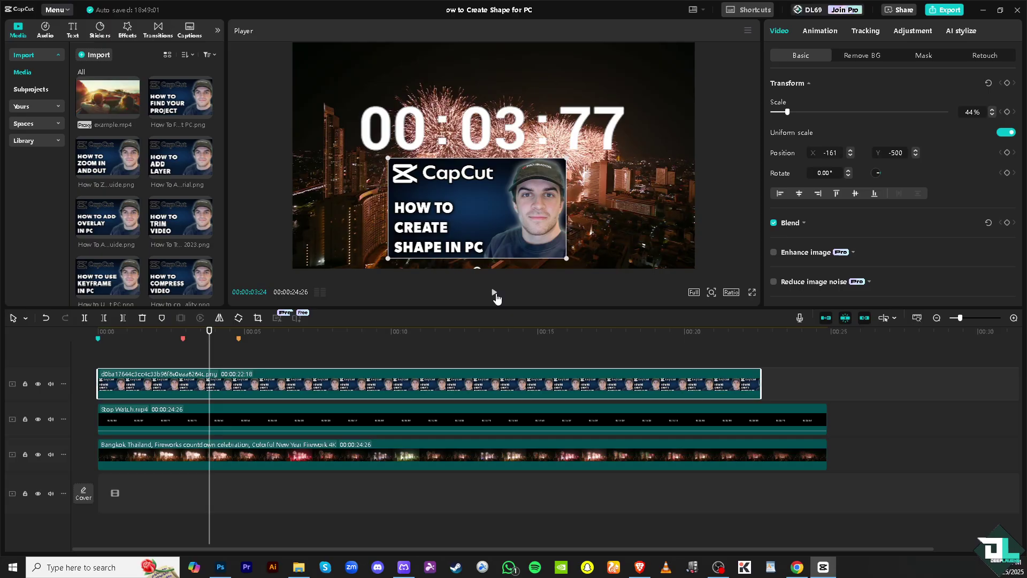
Add a Default text layer at the playhead and delete all its words.
click(73, 30)
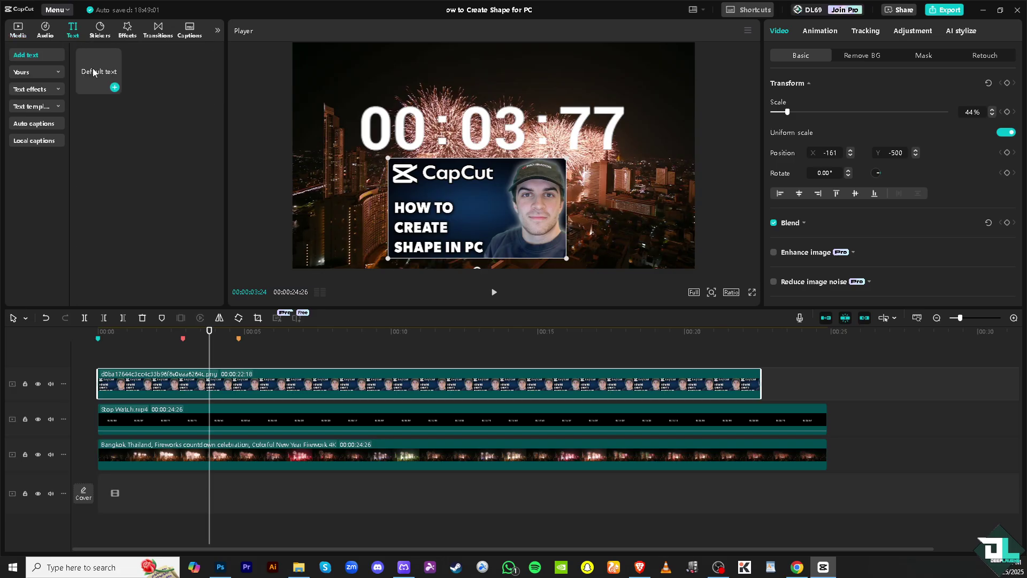
click(115, 88)
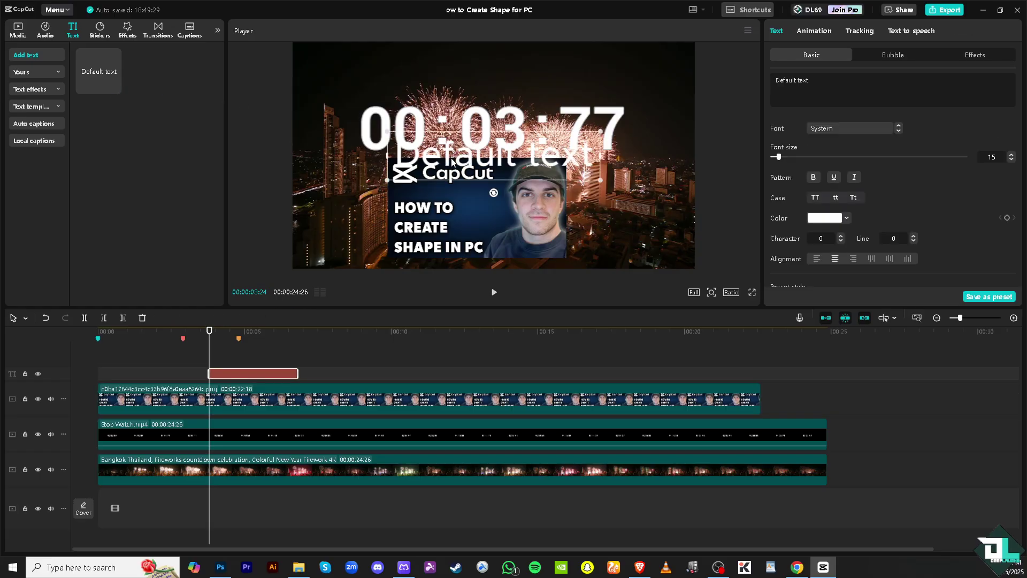
click(837, 89)
key(ctrl+a)
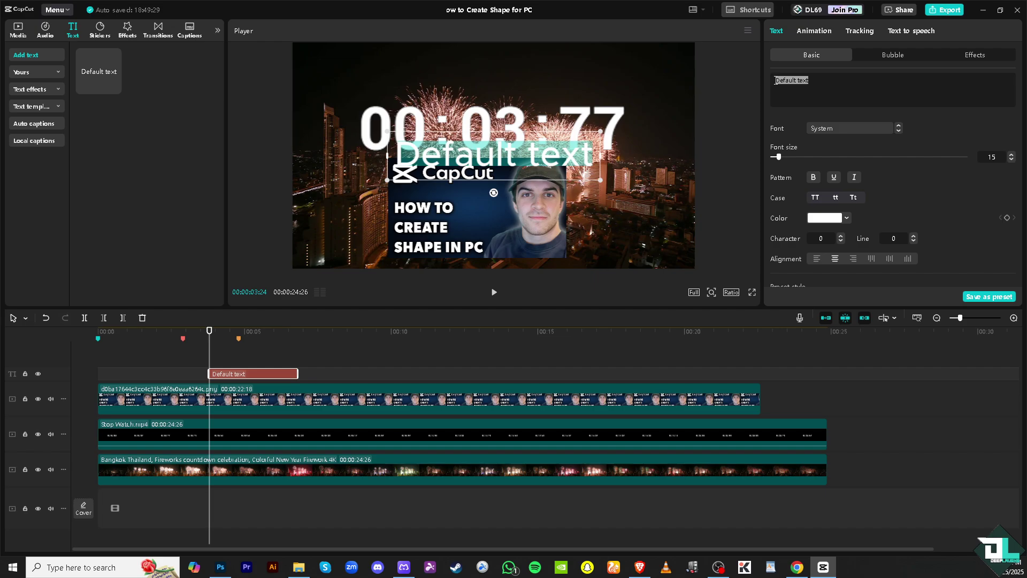
key(BackSpace)
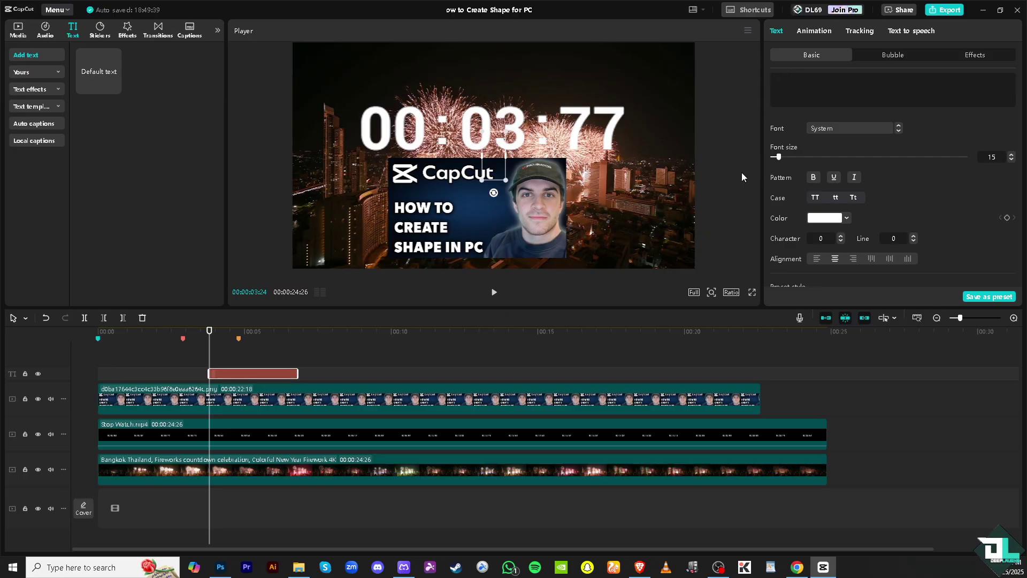
Scale the empty text box up to 227% and widen it rightward over the thumbnail's face.
key(alt+Tab)
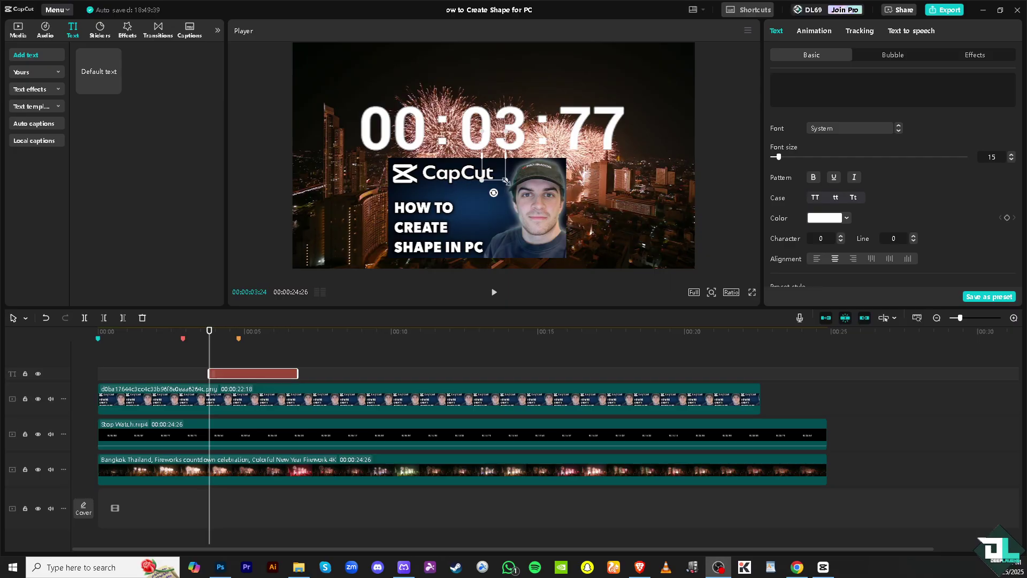
drag(506, 180, 522, 212)
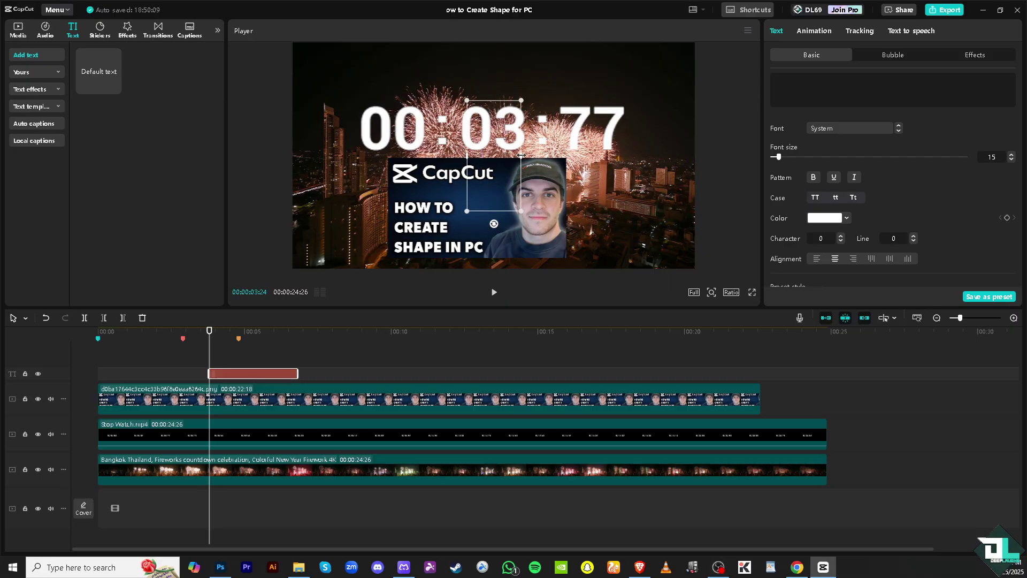
drag(522, 154, 585, 156)
Turn on the text box's Background and set its colour to red D00605.
scroll(823, 216, down, 10)
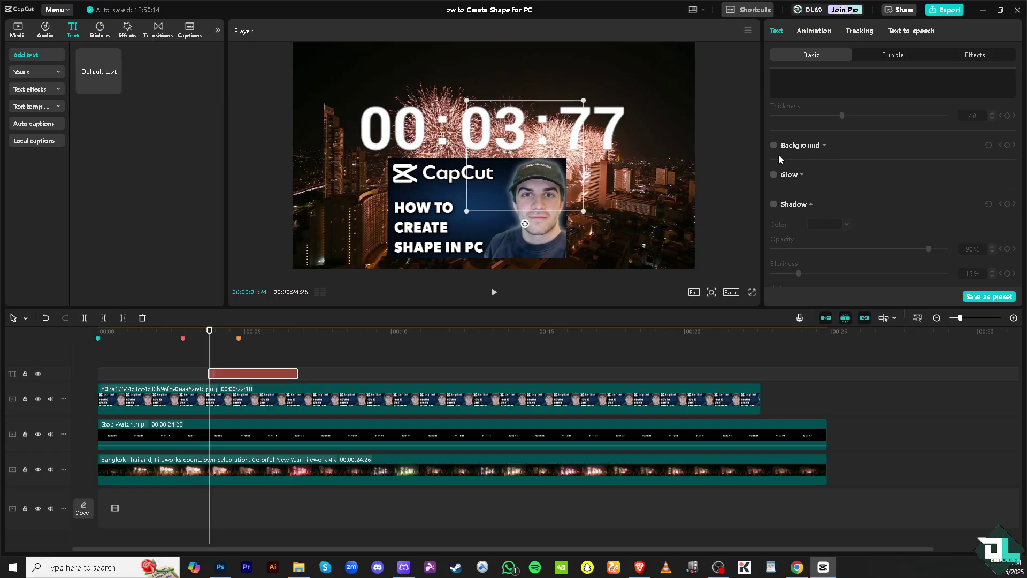
click(774, 146)
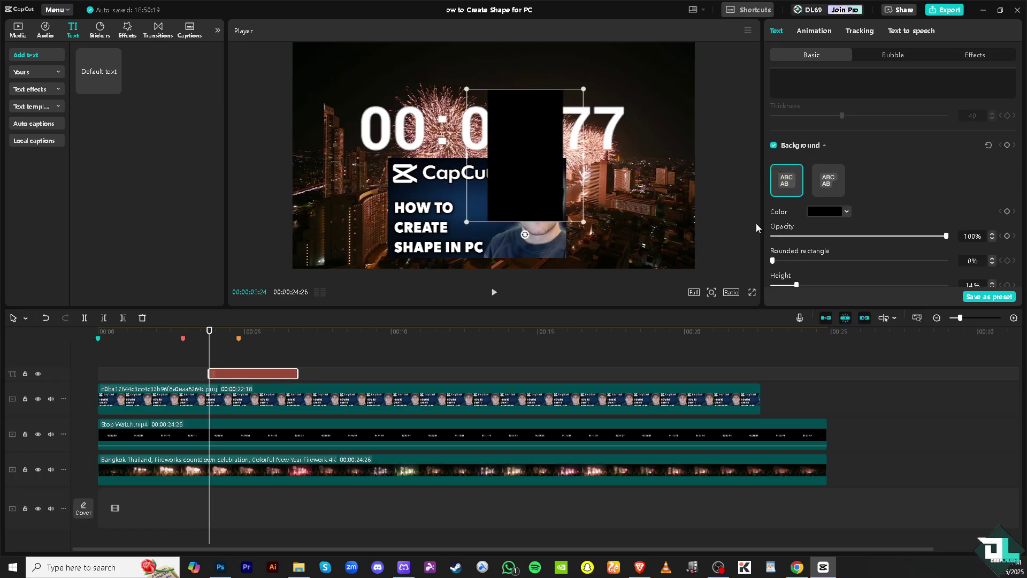
click(848, 211)
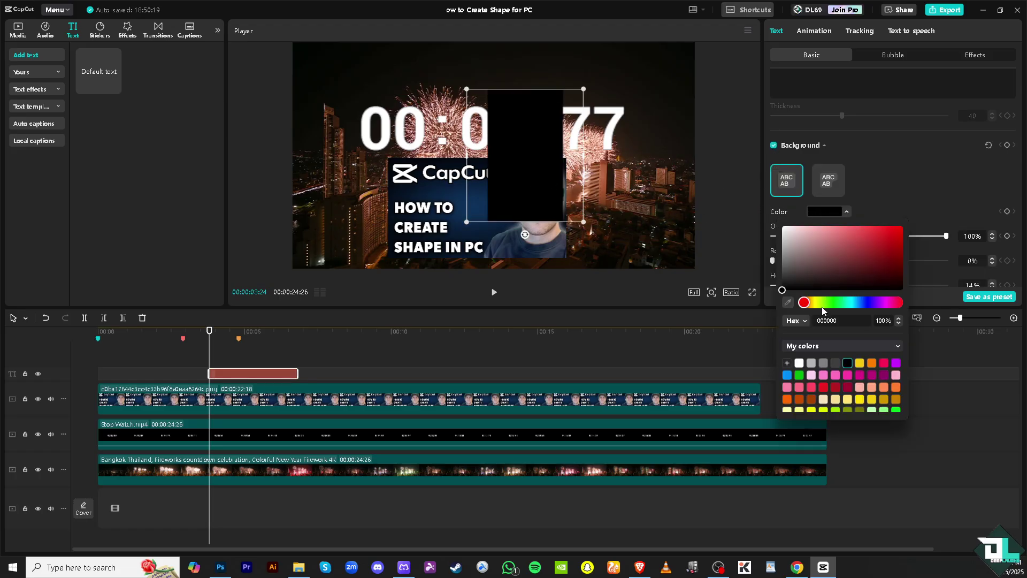
drag(796, 259, 900, 237)
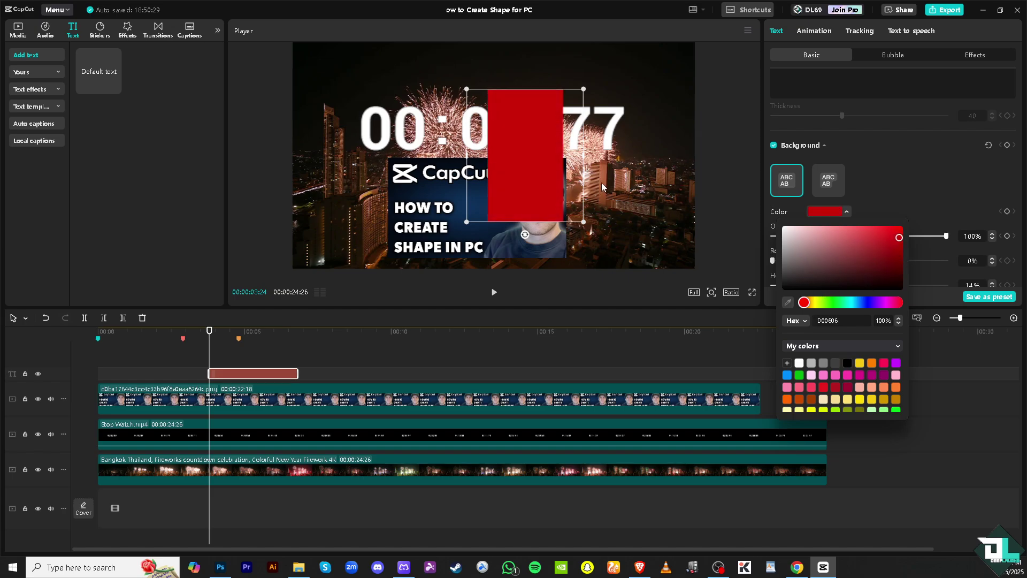
Move the red box left and rotate it -90° into a horizontal rectangle.
click(586, 161)
drag(508, 159, 386, 164)
drag(381, 239, 459, 160)
Adjust the red rectangle's height, then duplicate it and move the copy up-right.
drag(382, 105, 383, 202)
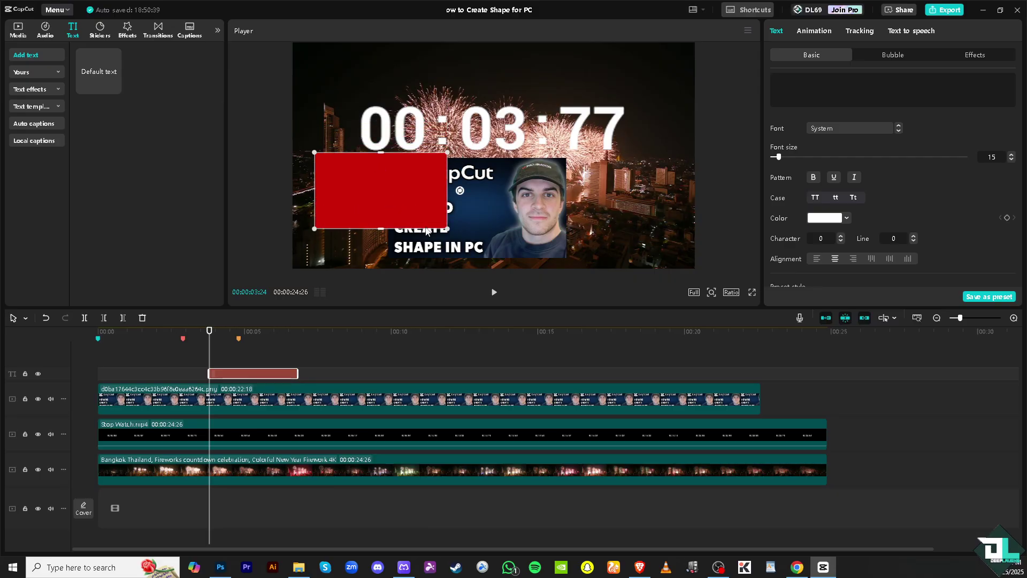
key(ctrl+c)
key(ctrl+v)
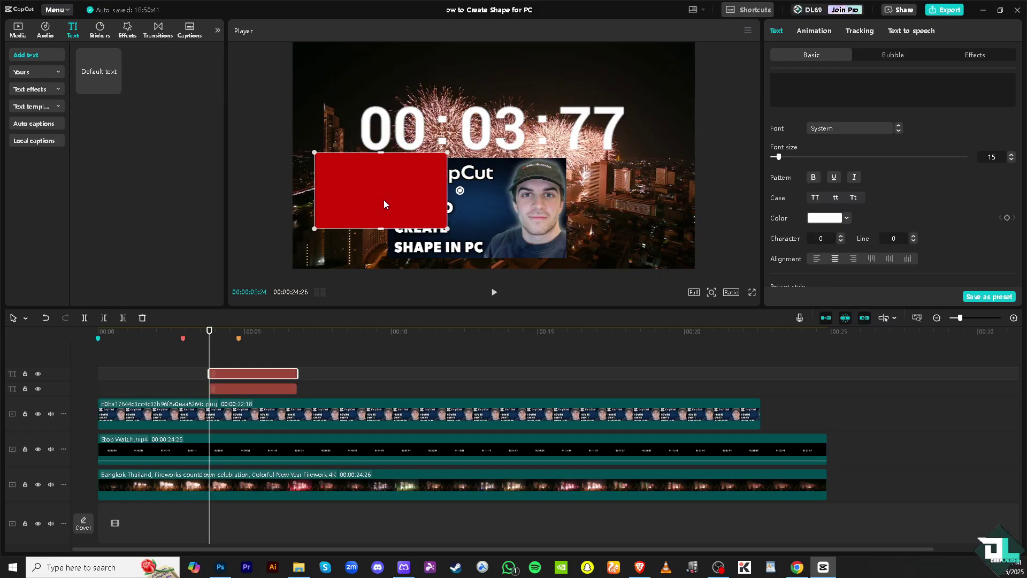
drag(384, 200, 566, 149)
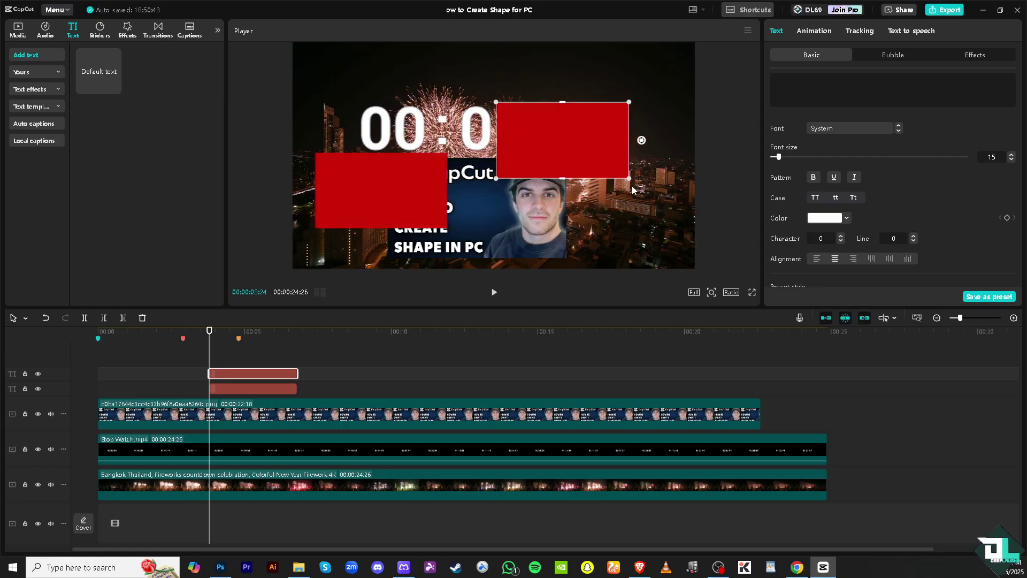
Rotate the copy upright, make it narrower, and place it at the video's right edge.
drag(629, 178, 588, 174)
key(ctrl+z)
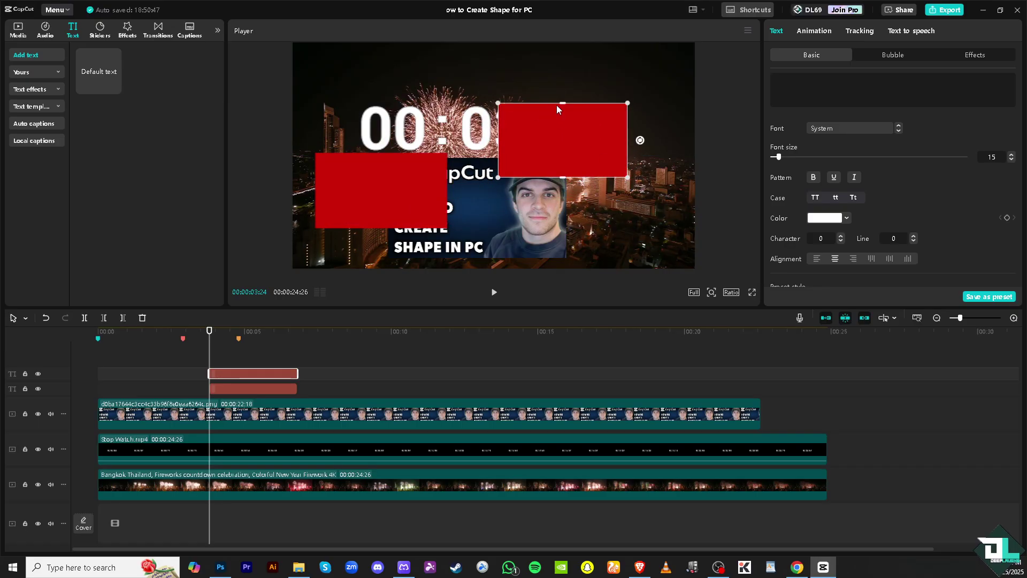
drag(640, 141, 565, 201)
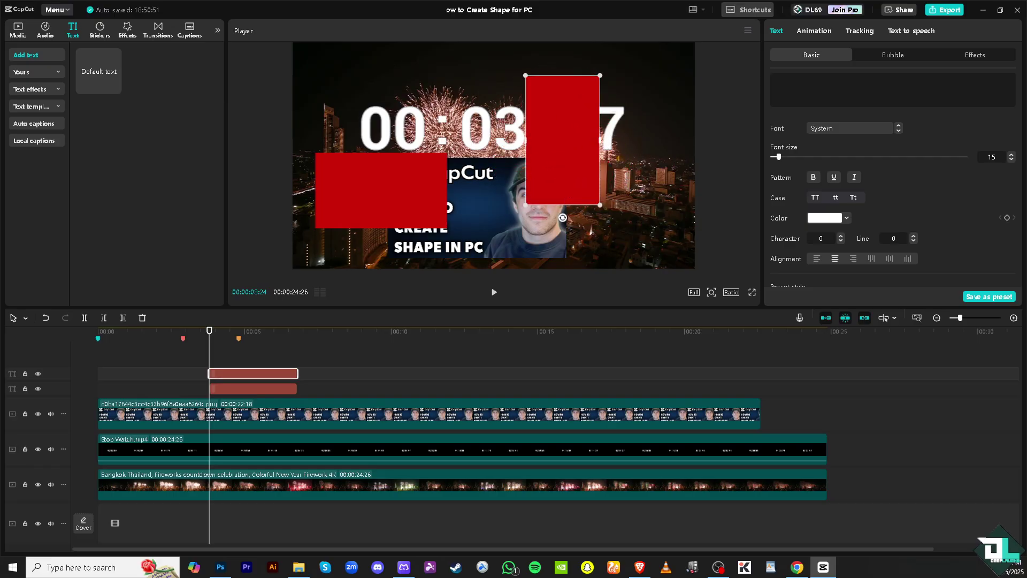
drag(523, 74, 542, 104)
drag(580, 140, 644, 139)
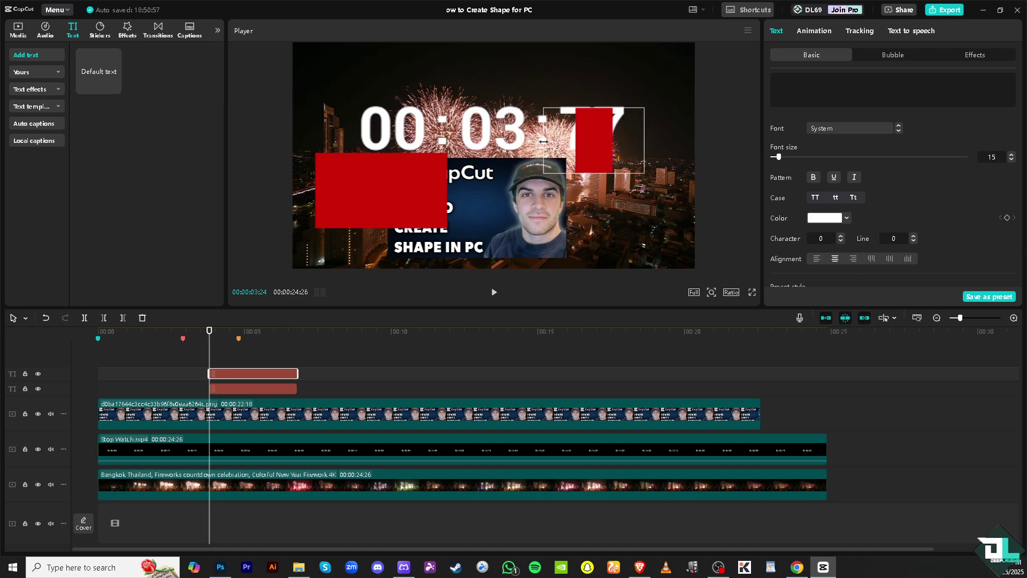
drag(542, 141, 622, 198)
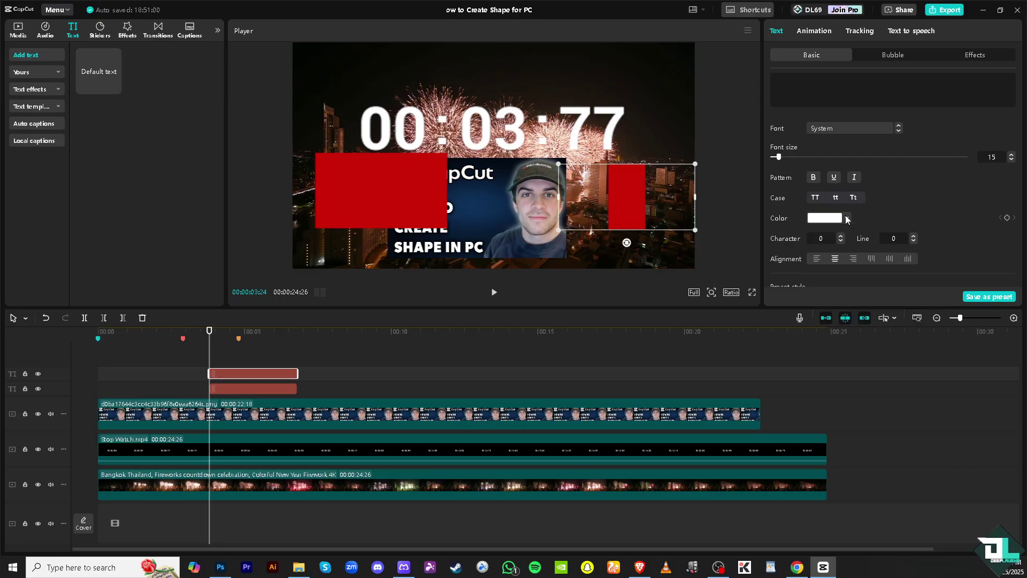
Change the right-hand rectangle's background colour from red to black 000000.
scroll(843, 246, down, 10)
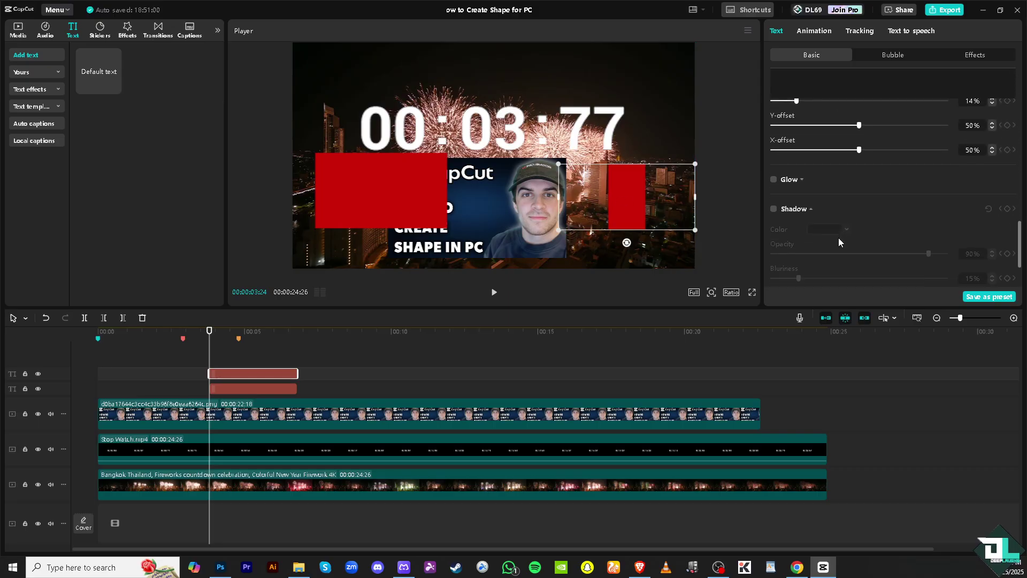
scroll(839, 232, up, 6)
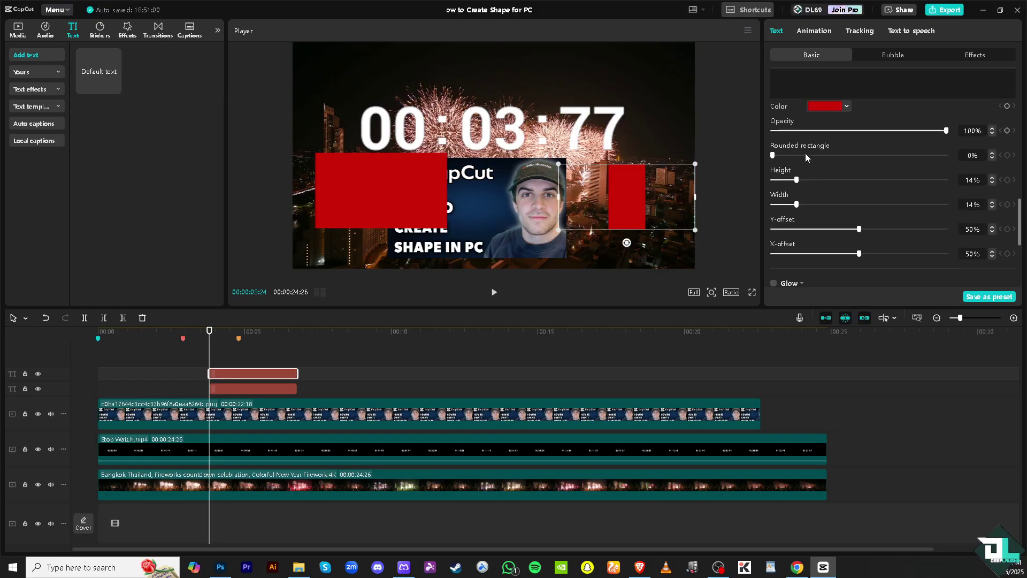
click(835, 127)
drag(812, 168, 871, 161)
click(843, 218)
click(847, 278)
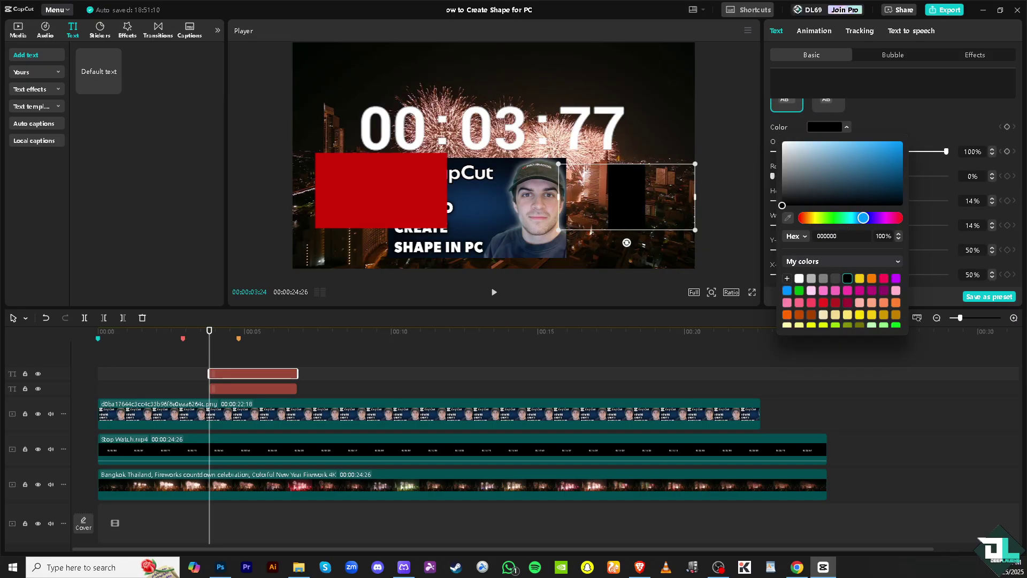
click(884, 318)
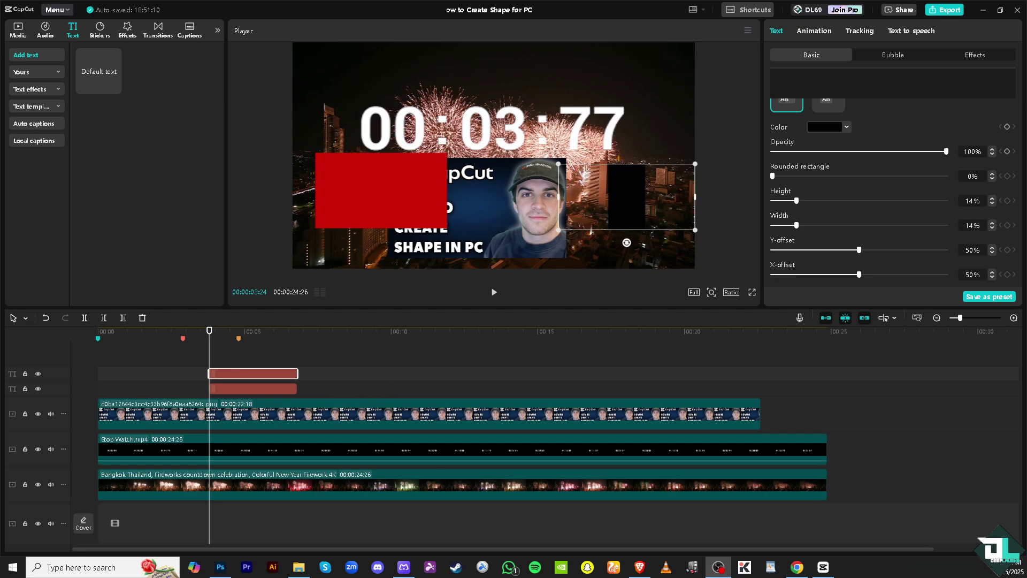
scroll(893, 188, down, 1)
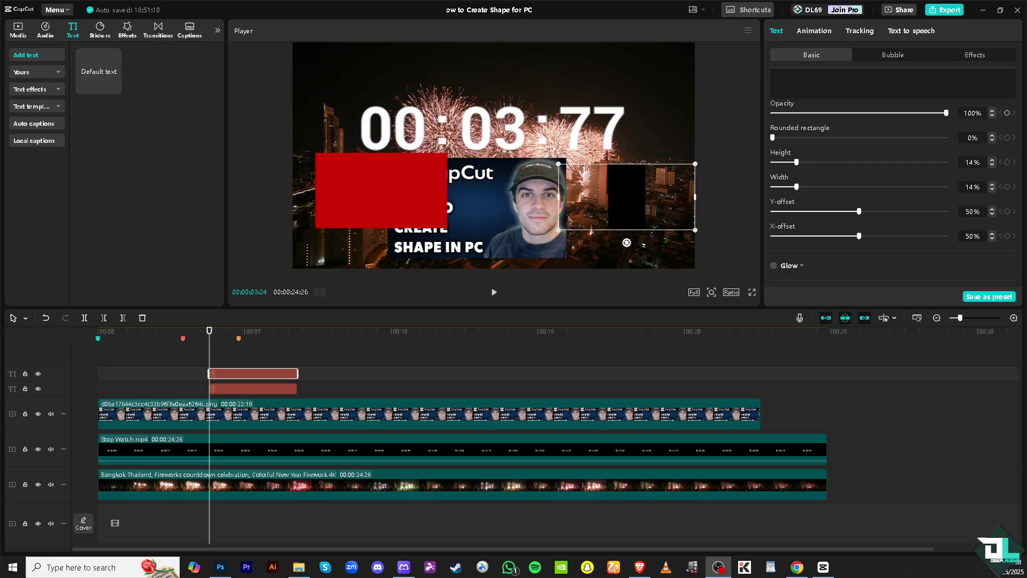